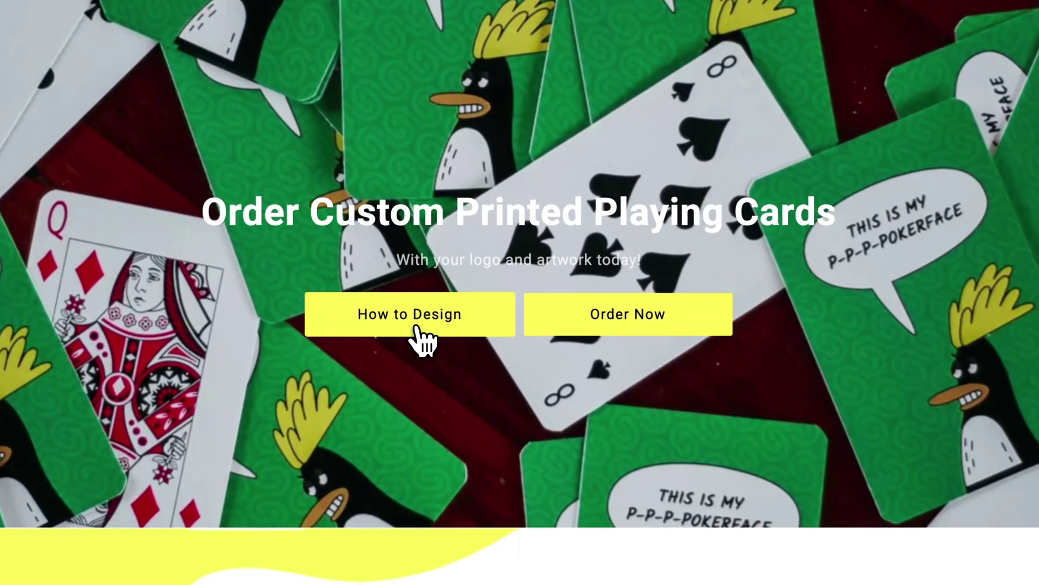
# - Open PlayingCardsCo's How to Design guide and scroll down to its CANVA template links
pyautogui.click(417, 327)
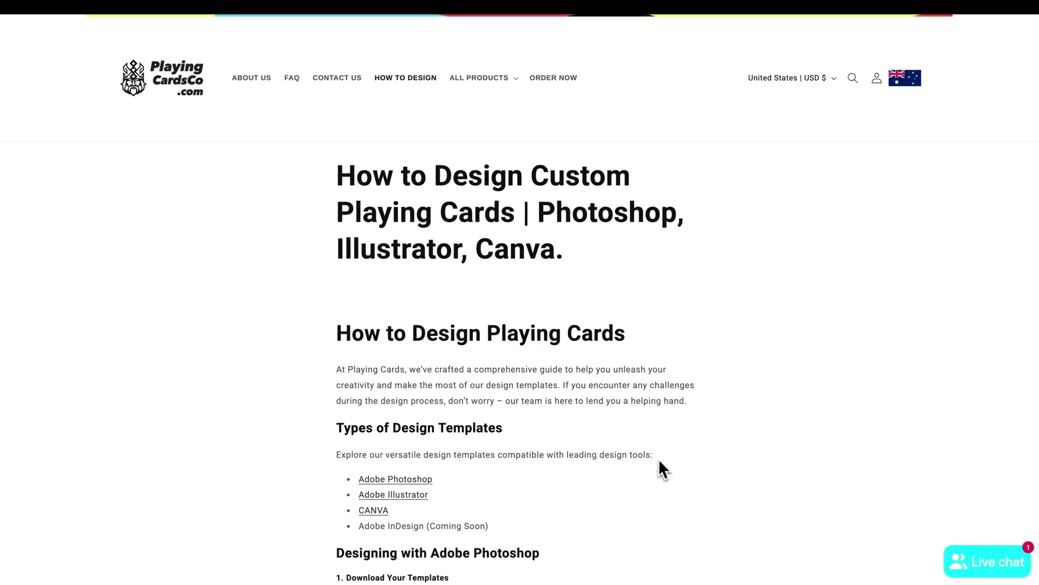
pyautogui.scroll(-3, 699, 463)
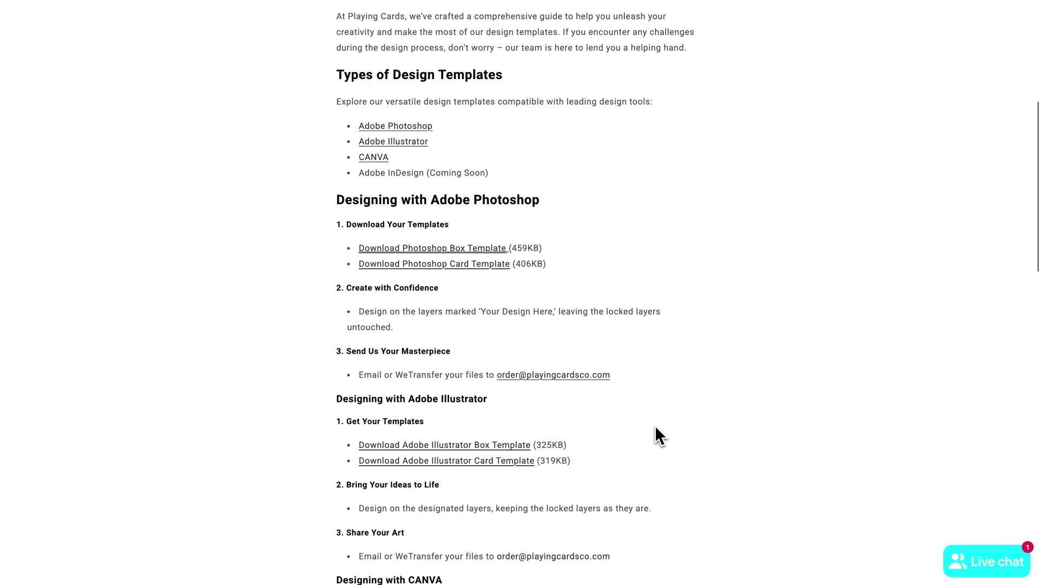
pyautogui.scroll(-7, 656, 428)
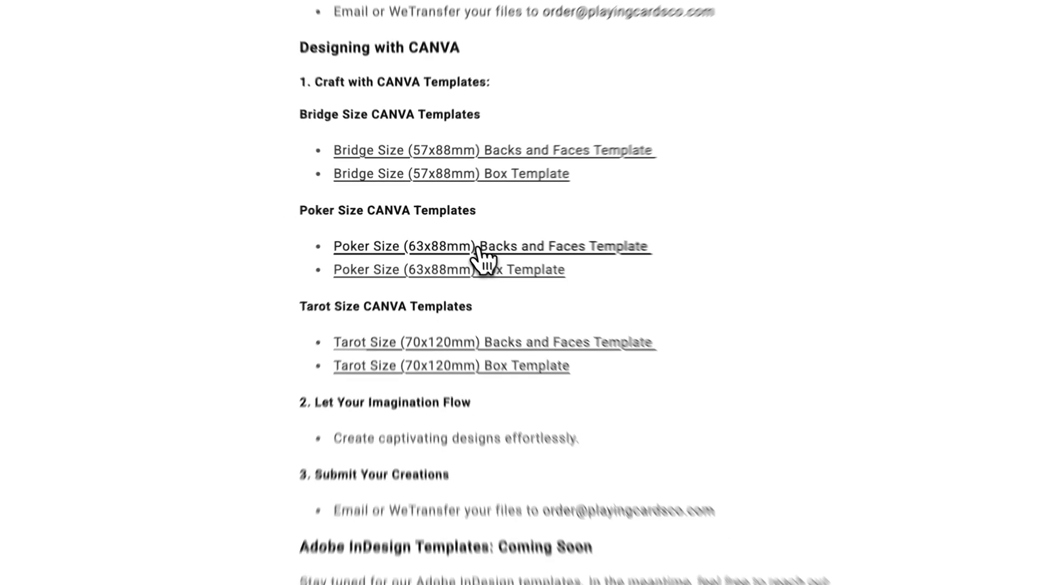
# - Open the Poker Size (63x88mm) Backs and Faces template in Canva as 'Copy of Poker Card 63x88mm'
pyautogui.click(457, 234)
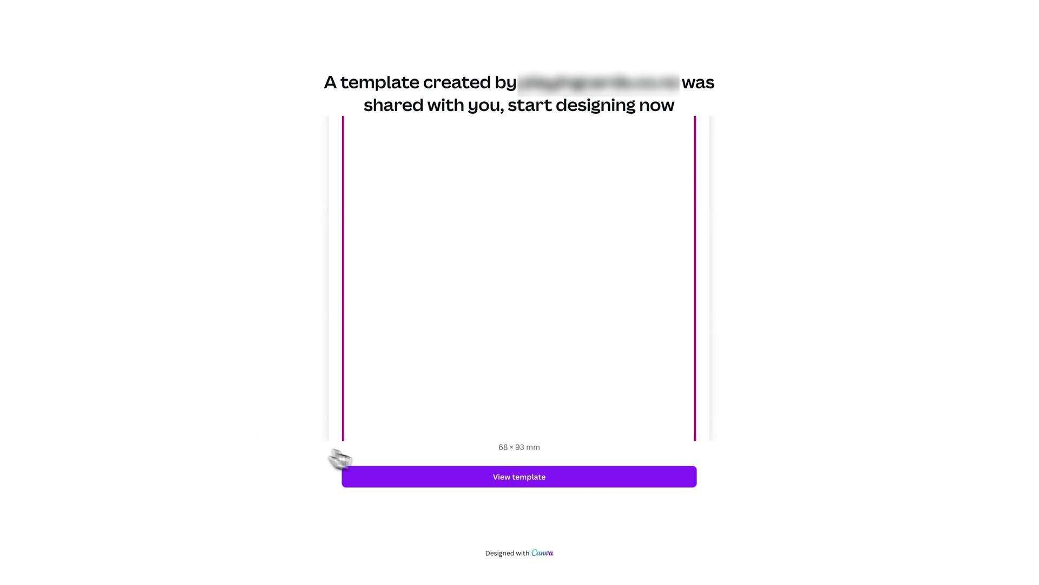
pyautogui.click(480, 486)
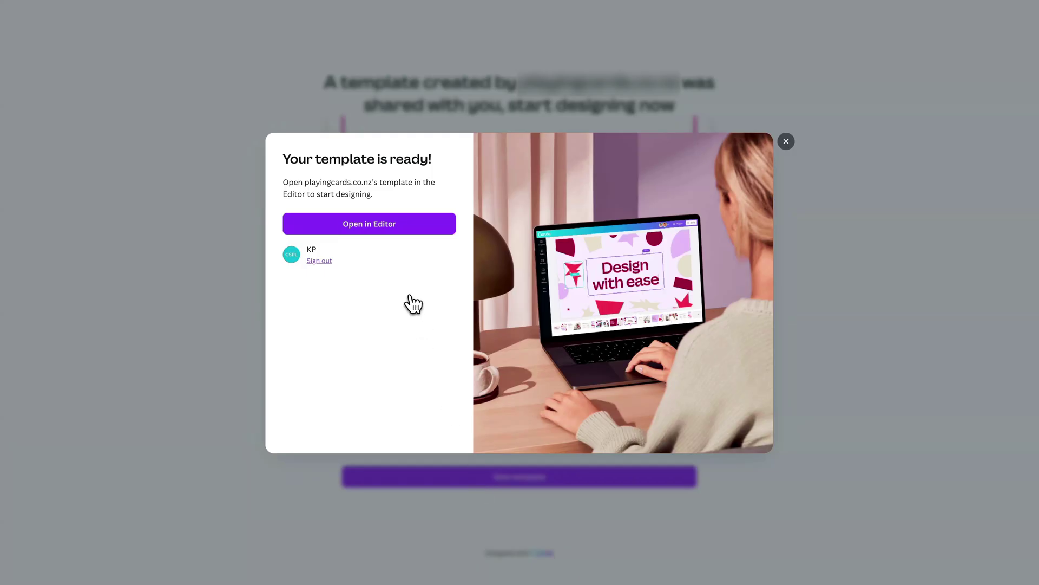
pyautogui.click(399, 230)
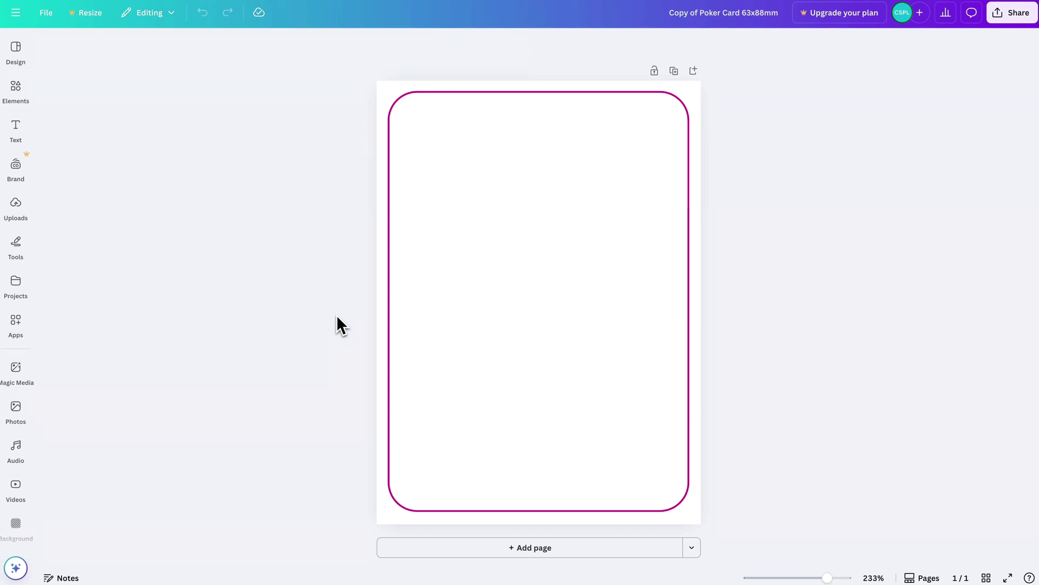
# - Paste the beach family photo onto the card and enlarge it to the card's full height
pyautogui.hotkey('ctrl', 'v')
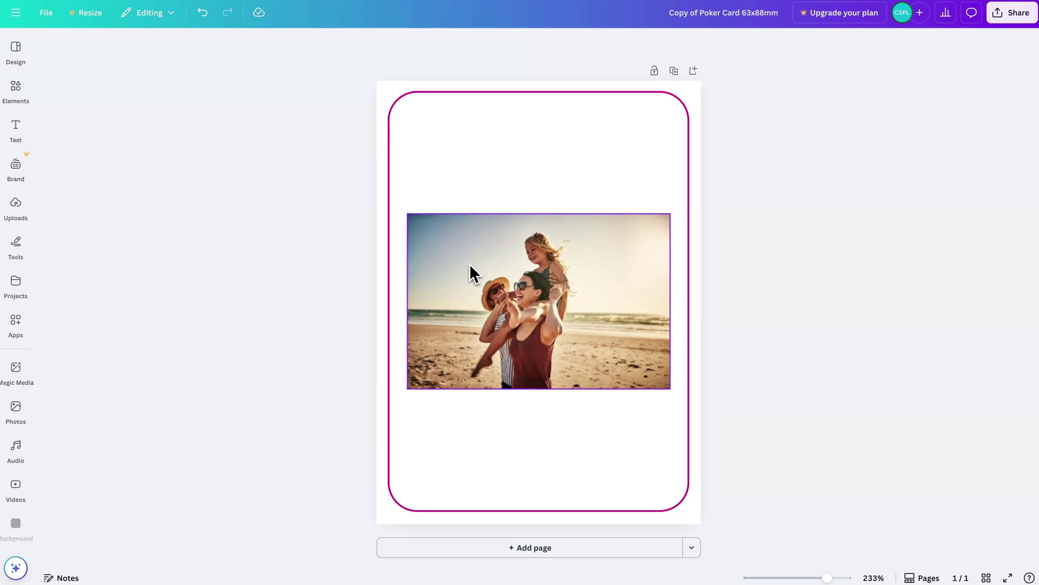
pyautogui.click(408, 216)
pyautogui.moveTo(408, 215); pyautogui.dragTo(236, 31)
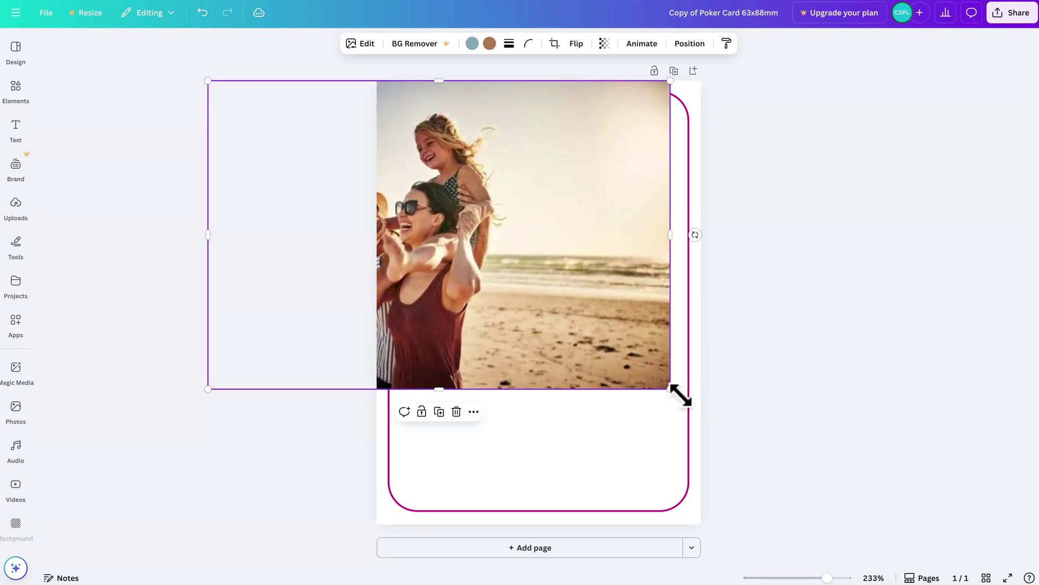
pyautogui.moveTo(671, 388); pyautogui.dragTo(916, 450)
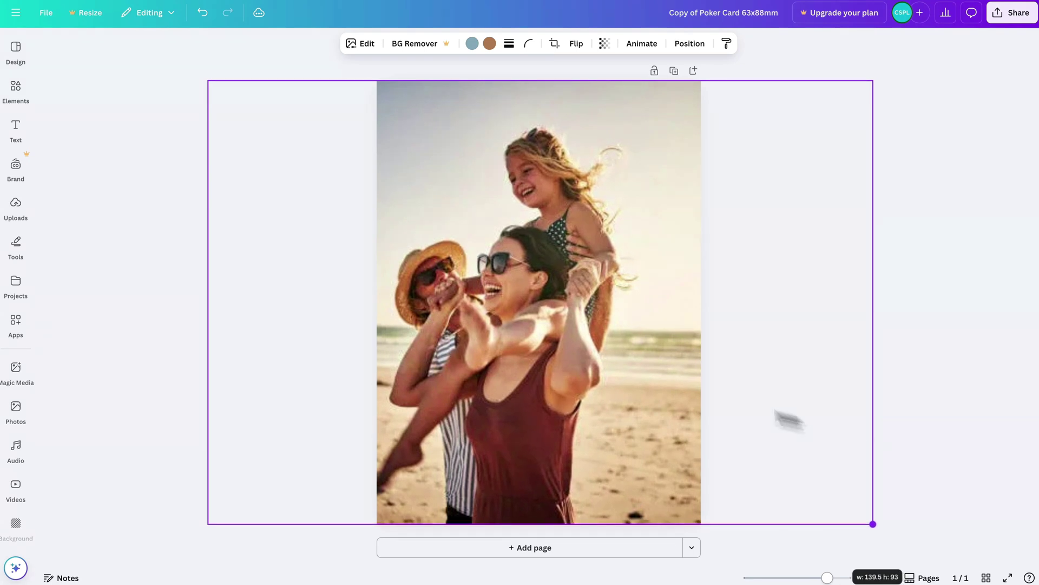
pyautogui.moveTo(789, 419); pyautogui.dragTo(570, 343)
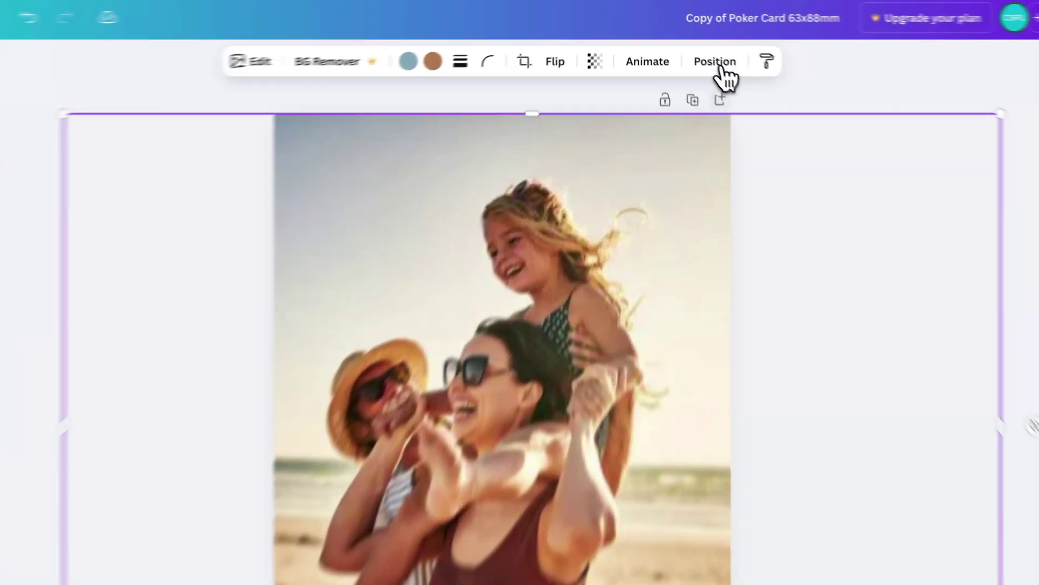
# - Send the beach photo to the back so the magenta rounded border shows over it
pyautogui.click(716, 61)
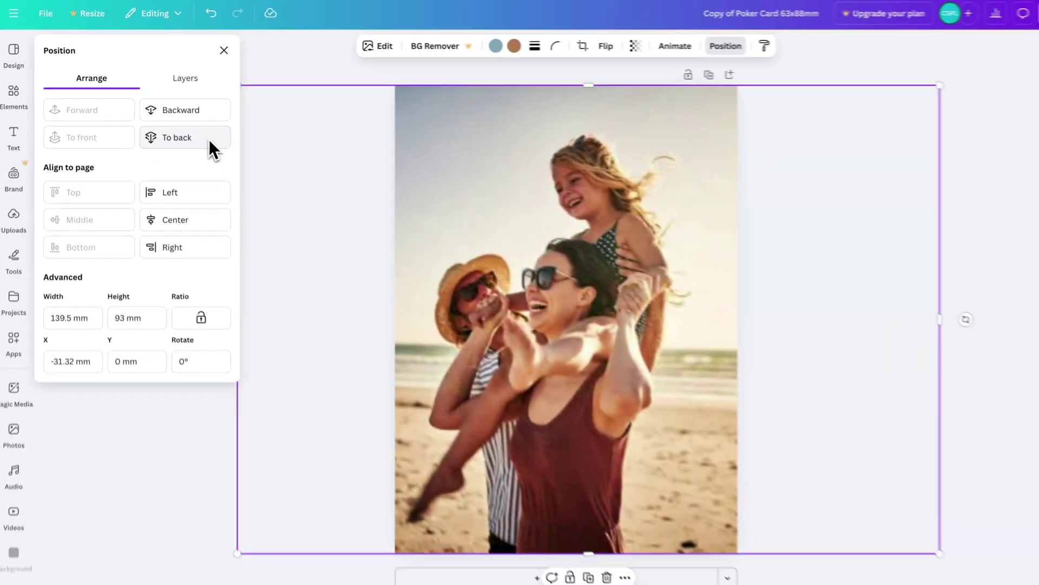
pyautogui.click(306, 234)
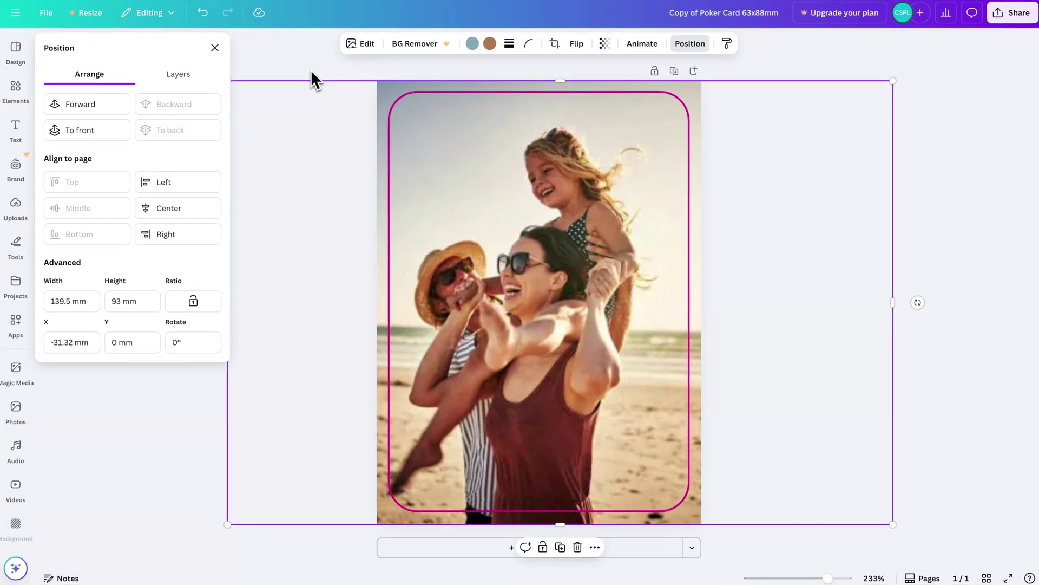
pyautogui.click(262, 169)
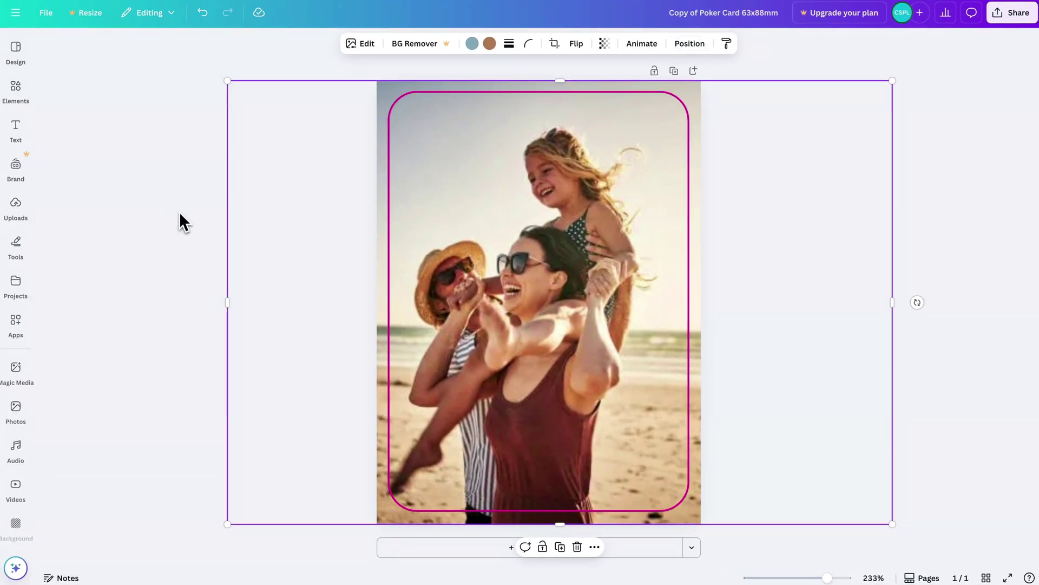
pyautogui.click(222, 273)
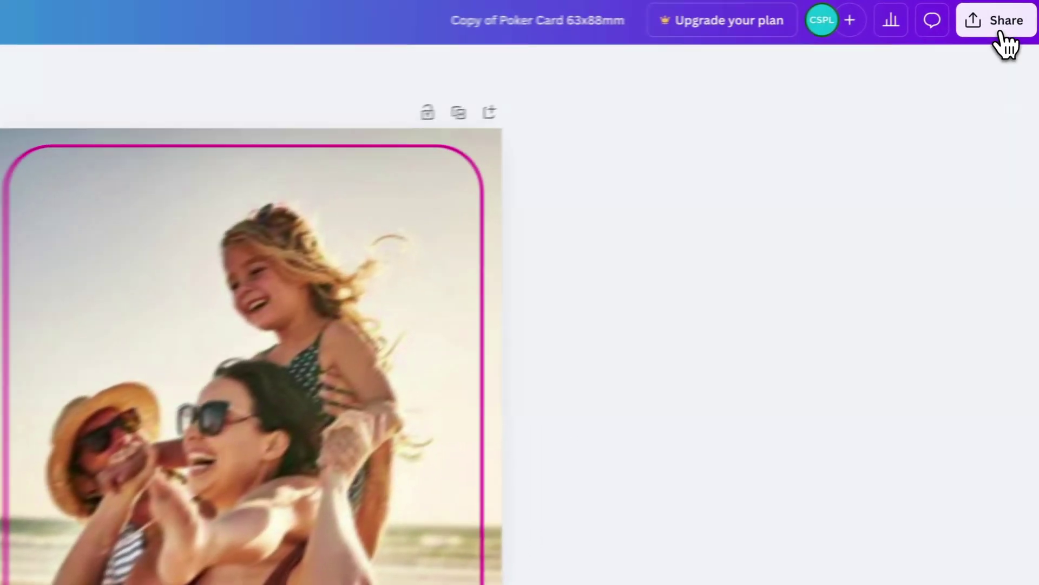
# - Download the poker card design as a PDF Standard file
pyautogui.click(1003, 35)
pyautogui.click(733, 375)
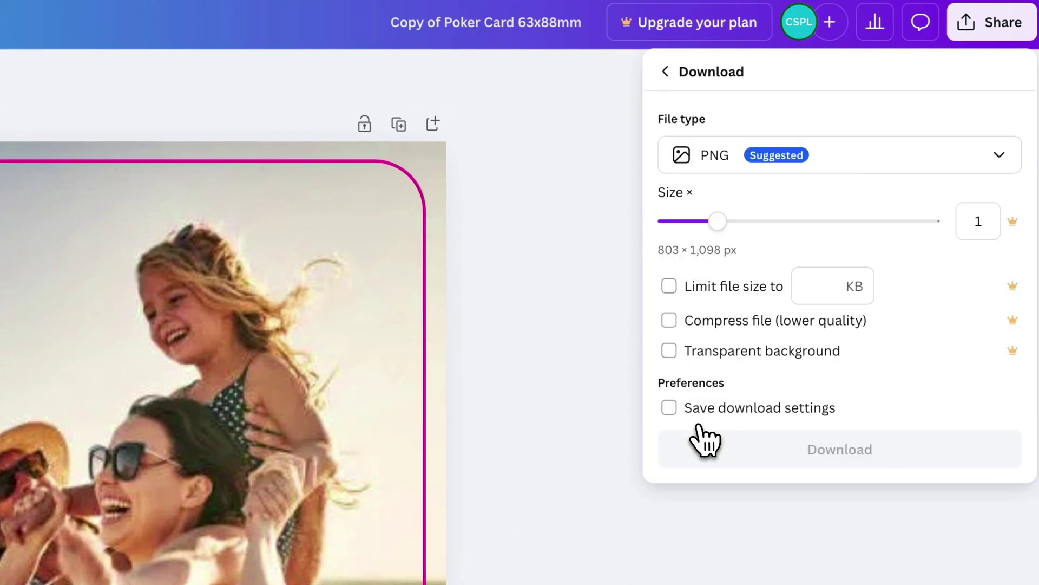
pyautogui.click(999, 172)
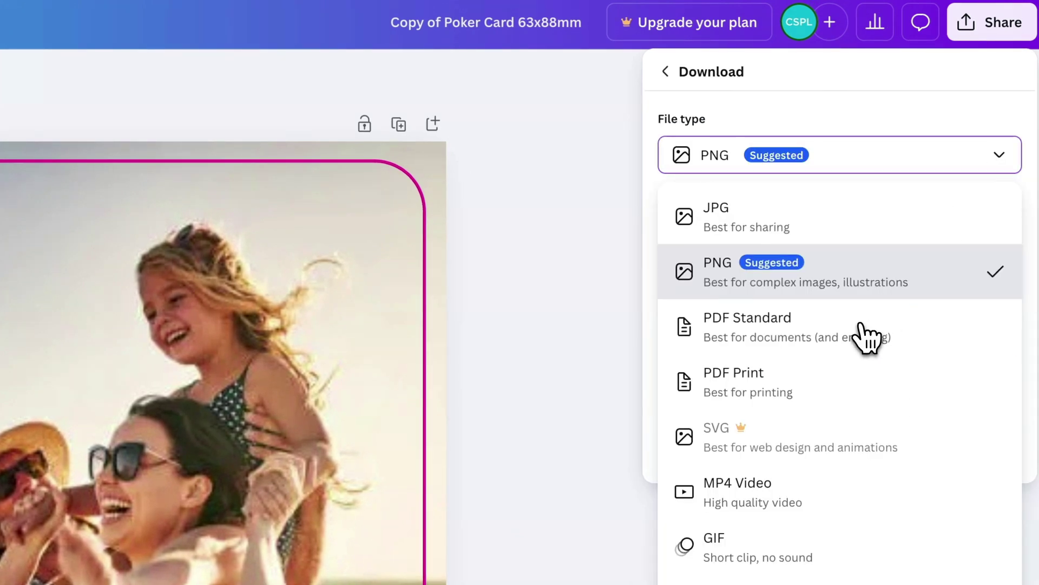
pyautogui.click(862, 326)
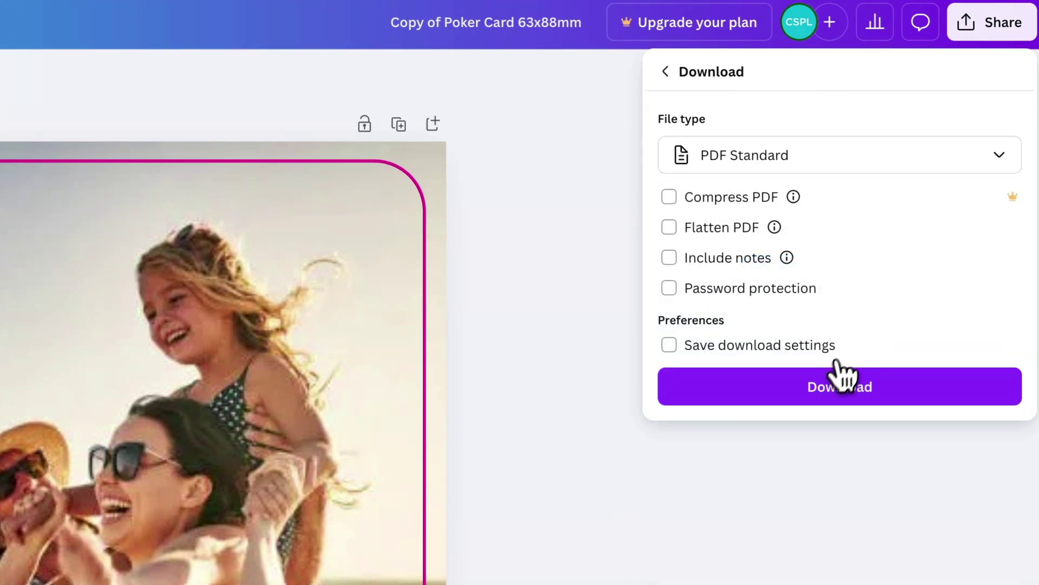
pyautogui.click(828, 399)
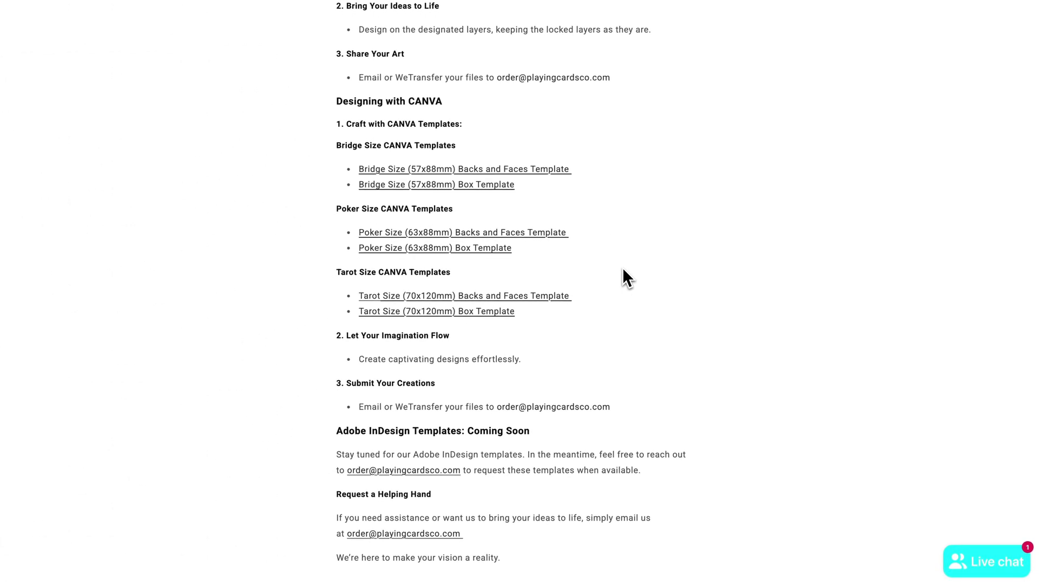
# - Open the Poker Size (63x88mm) Box Template in Canva as 'Copy of Poker Tuck Box - 63 x 88mm'
pyautogui.click(487, 249)
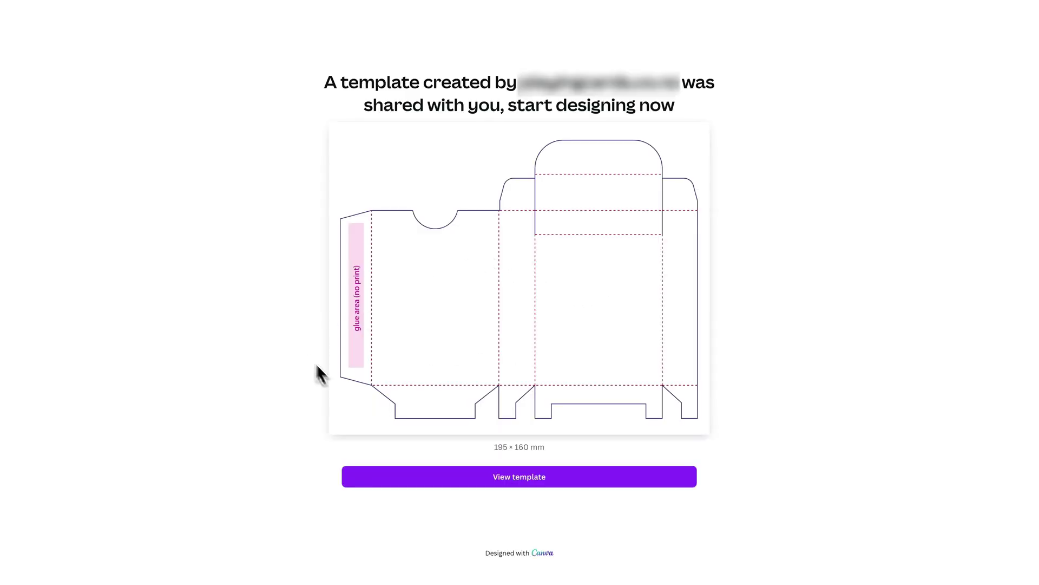
pyautogui.click(462, 481)
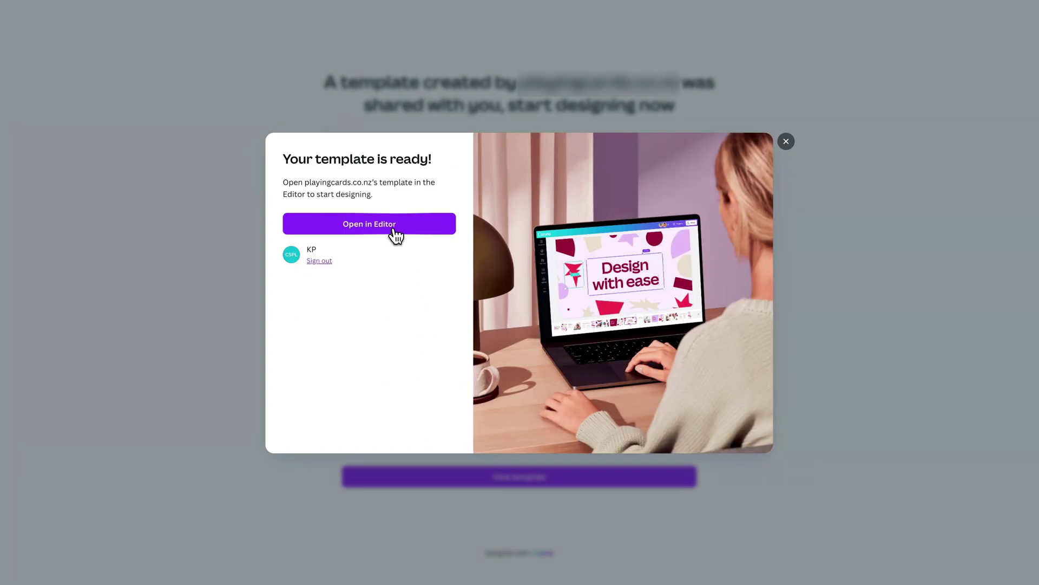
pyautogui.click(397, 227)
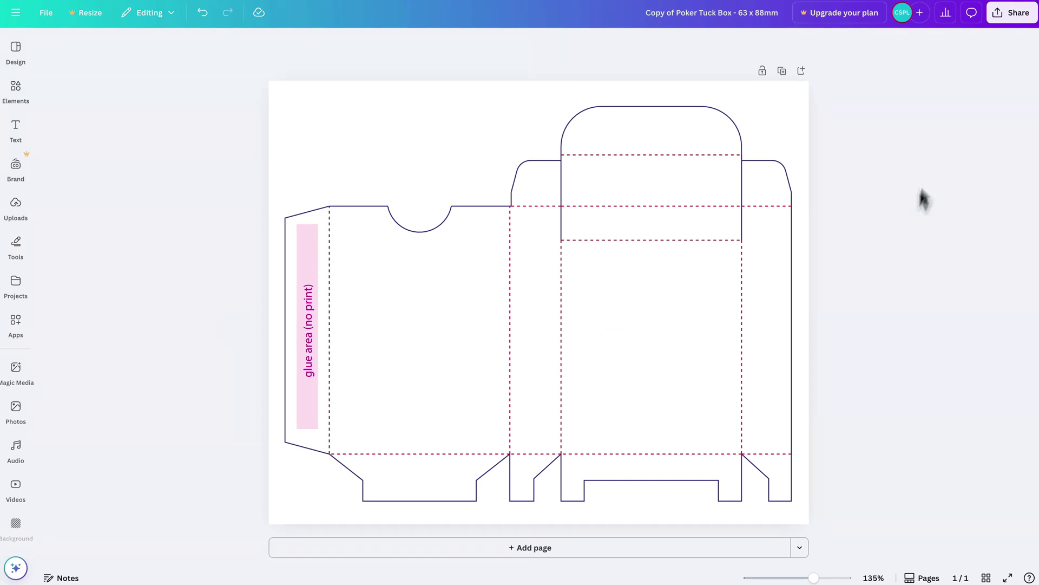
# - Download the tuck box design with the file type changed from PNG to PDF Standard
pyautogui.click(1021, 23)
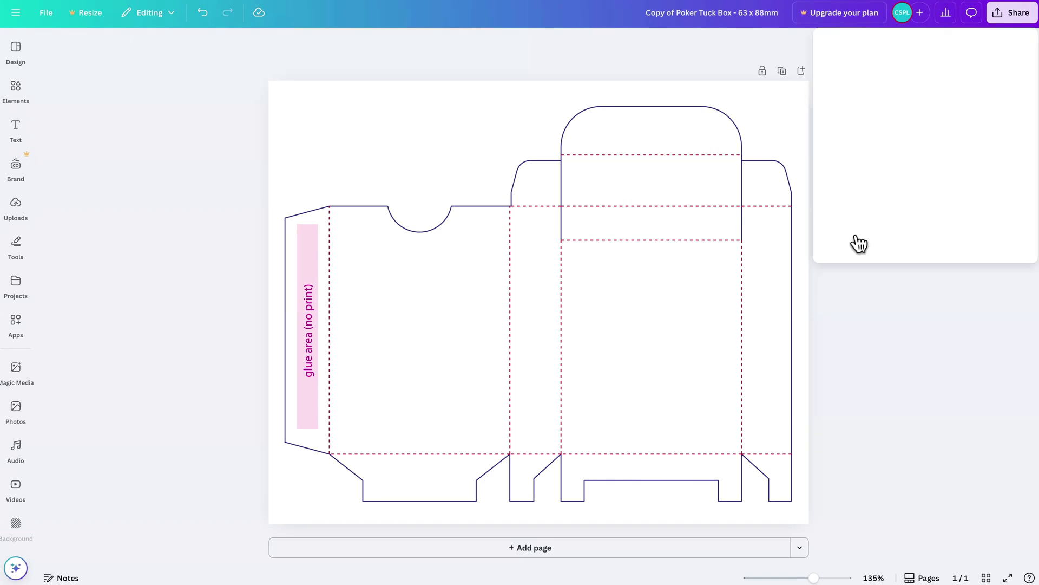
pyautogui.click(845, 236)
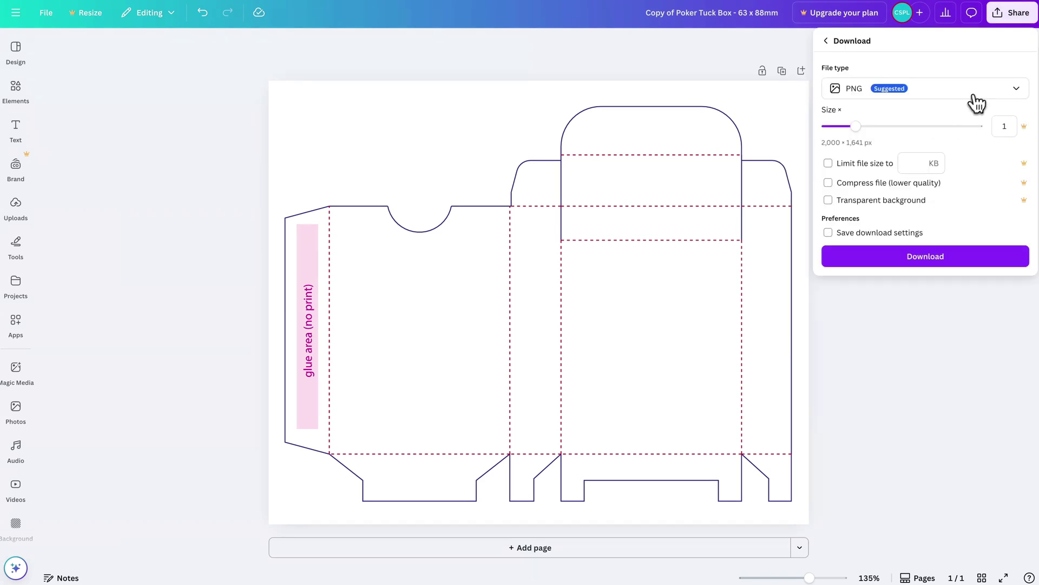
pyautogui.click(974, 96)
pyautogui.click(931, 192)
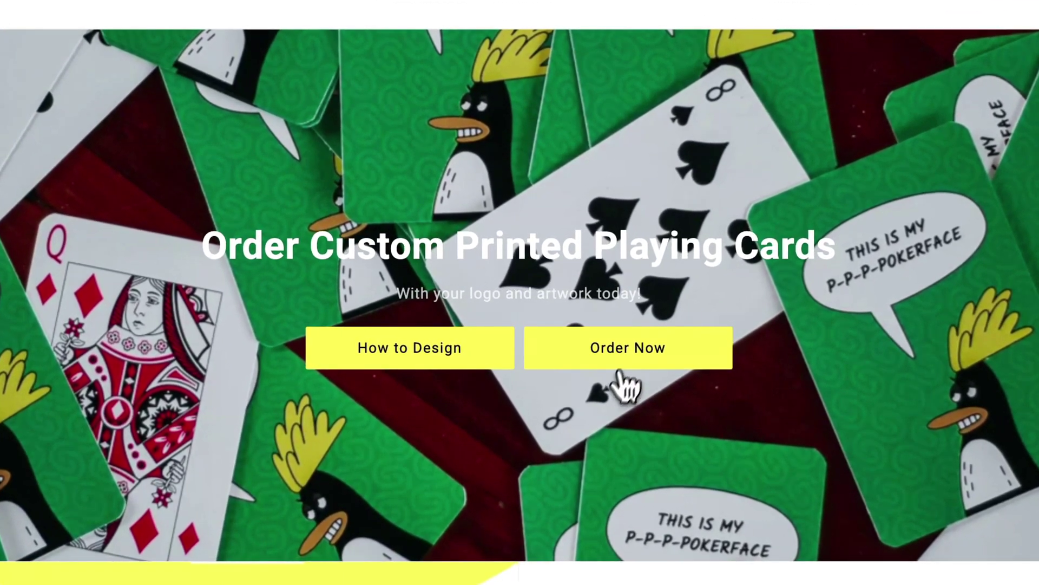
# - Open the order form for the Custom Card Deck and Box (300gsm) product
pyautogui.click(613, 352)
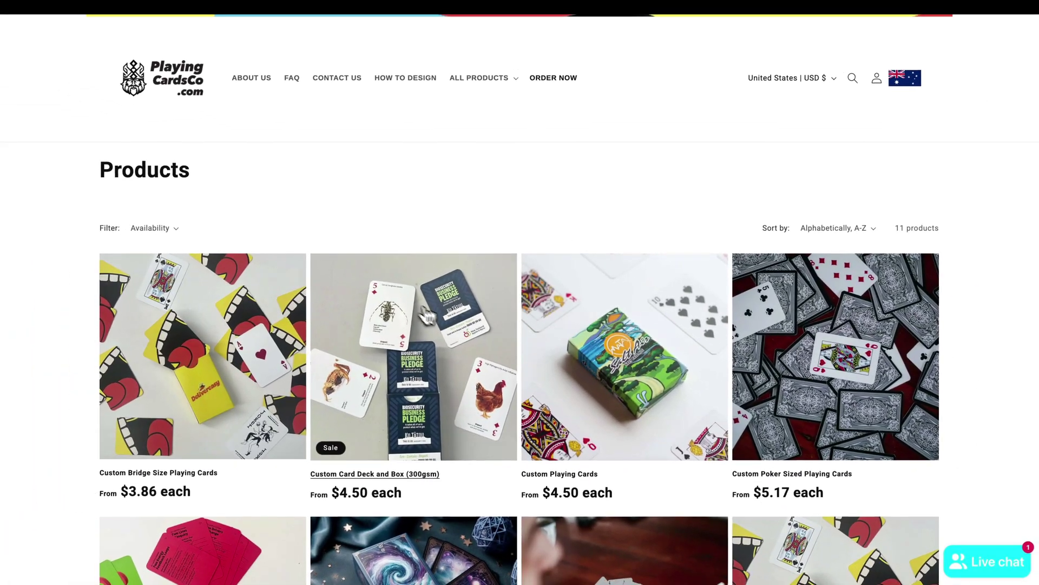
pyautogui.scroll(-2, 405, 282)
pyautogui.click(432, 286)
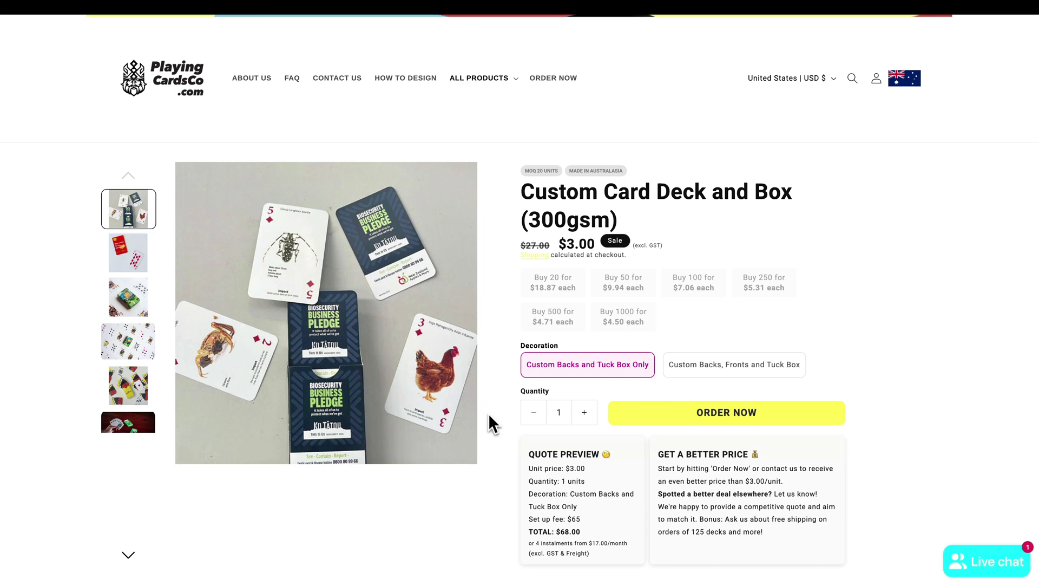
pyautogui.scroll(-1, 519, 384)
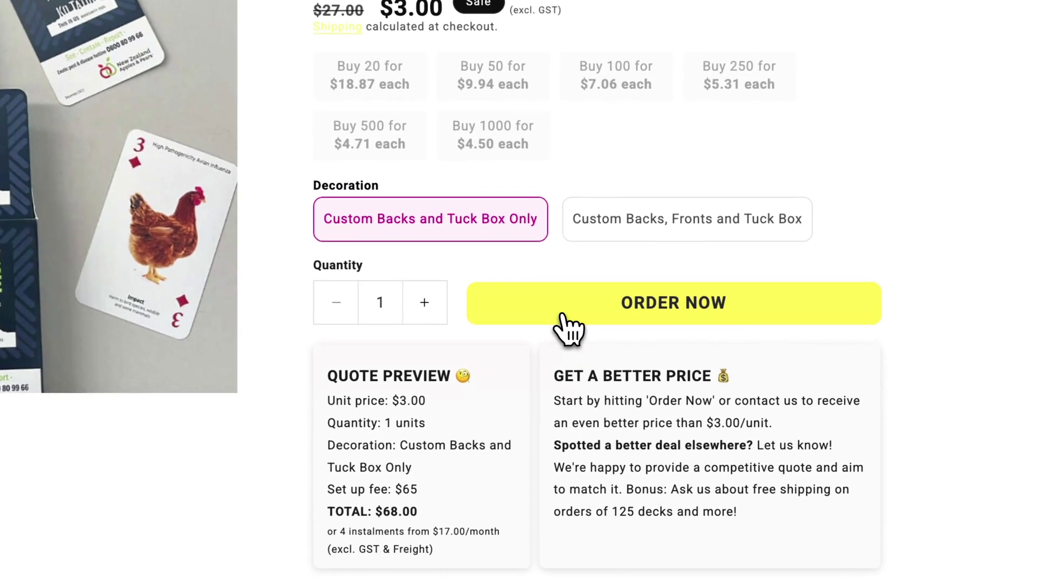
pyautogui.click(636, 371)
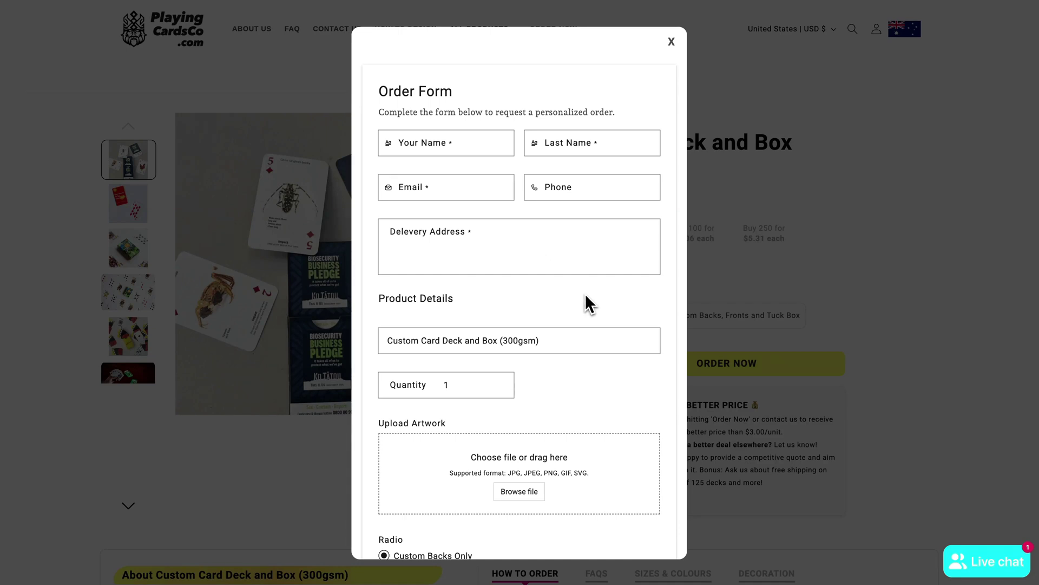
# - Attach the downloaded tuck box PDF under Upload Artwork in the order form
pyautogui.scroll(-2, 600, 308)
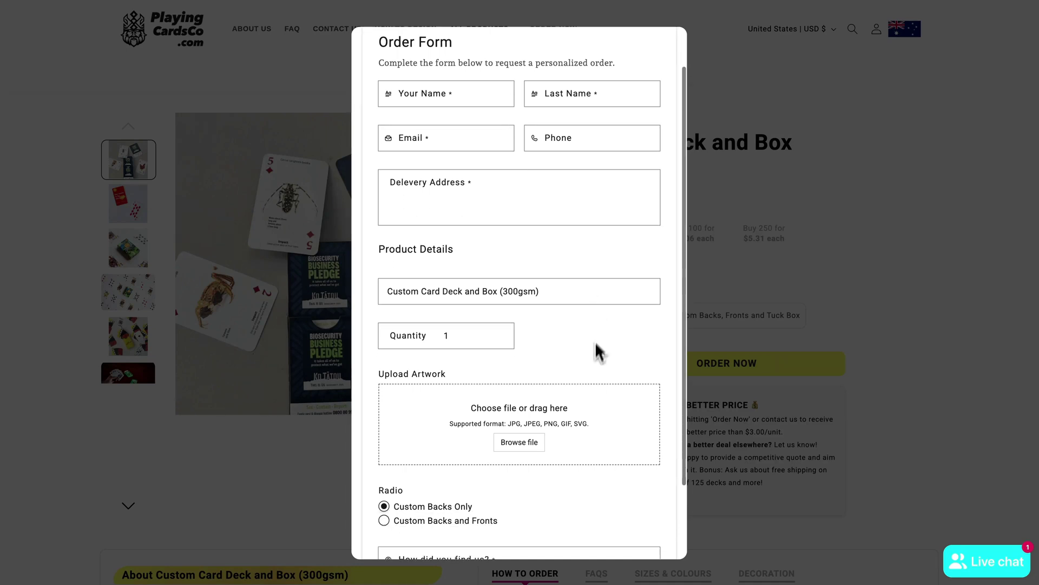
pyautogui.scroll(-1, 592, 362)
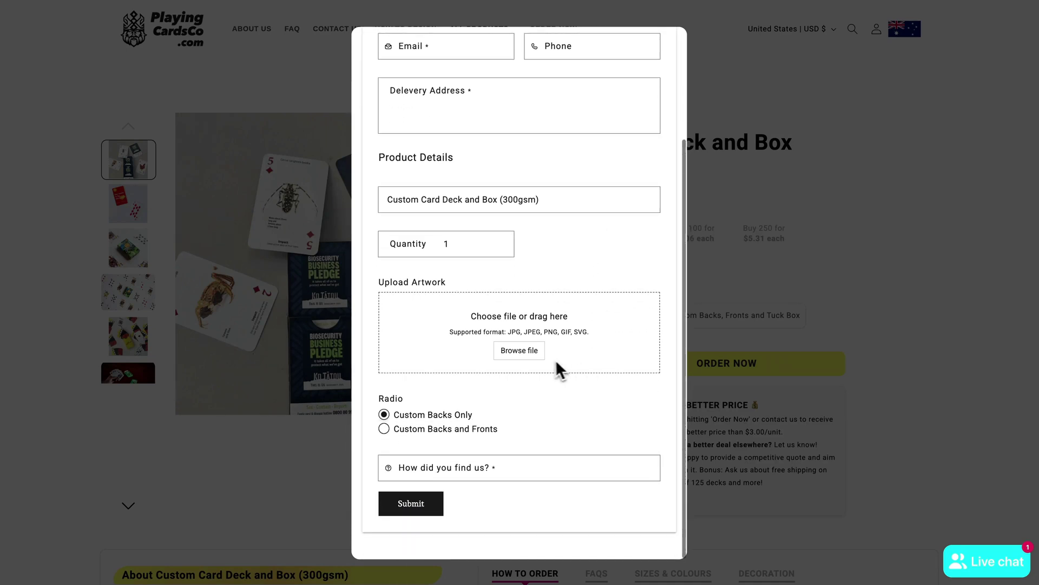
pyautogui.scroll(-1, 556, 360)
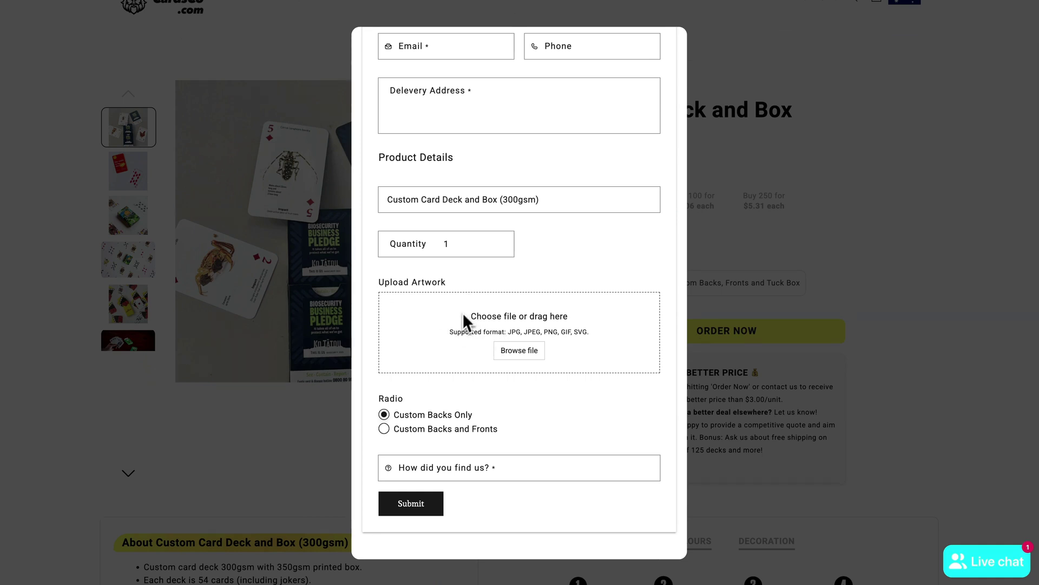
pyautogui.click(520, 350)
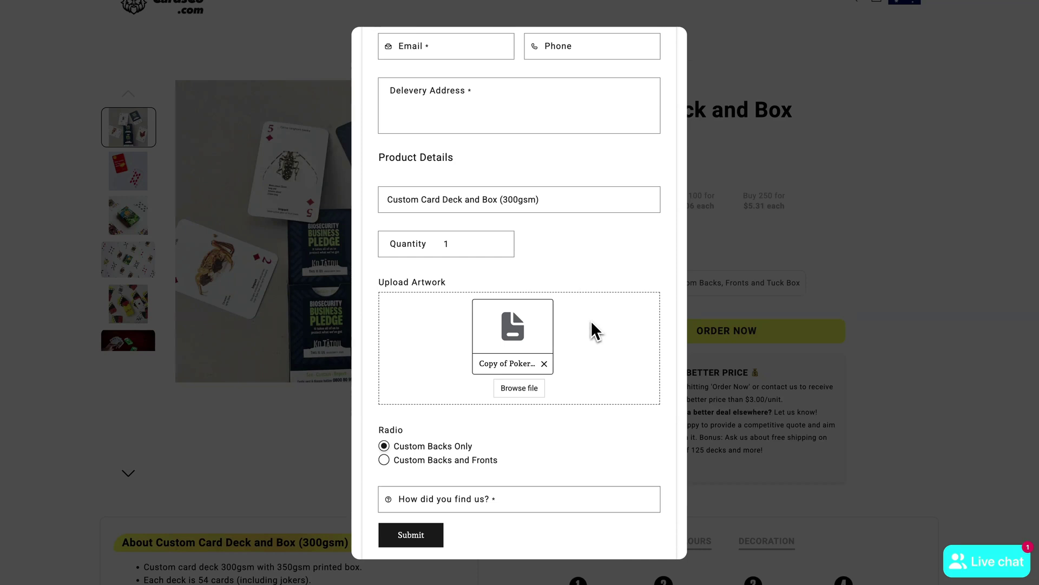
# - Close the order form to return to the Custom Card Deck and Box product page
pyautogui.scroll(3, 590, 320)
pyautogui.scroll(-3, 433, 487)
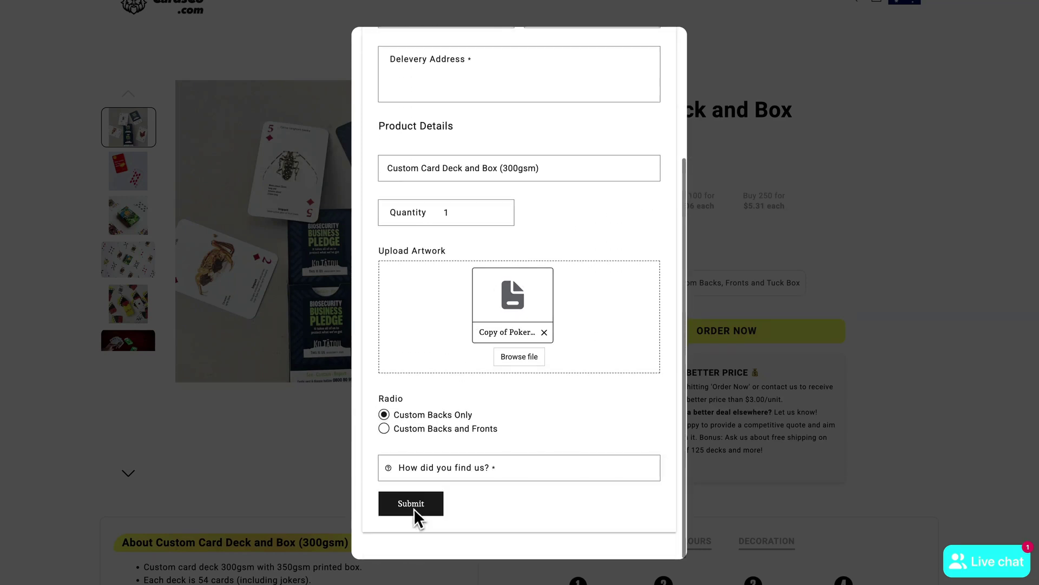
pyautogui.click(849, 250)
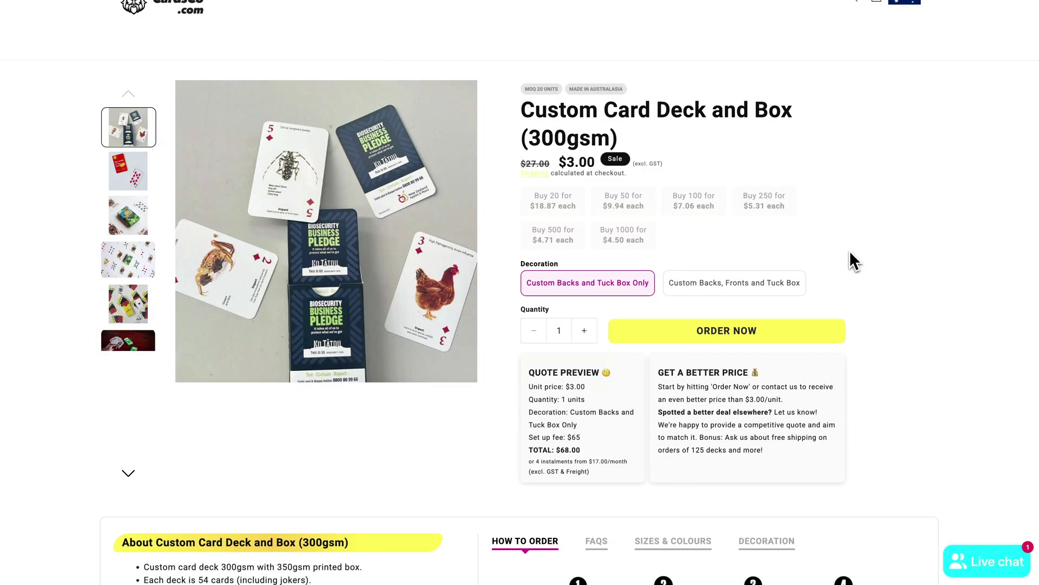
pyautogui.scroll(2, 867, 303)
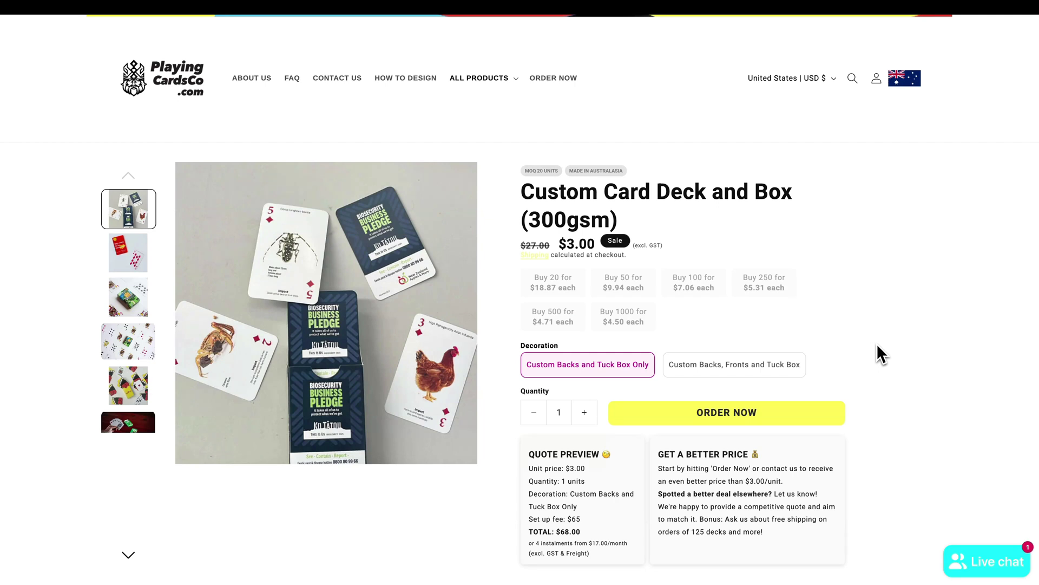